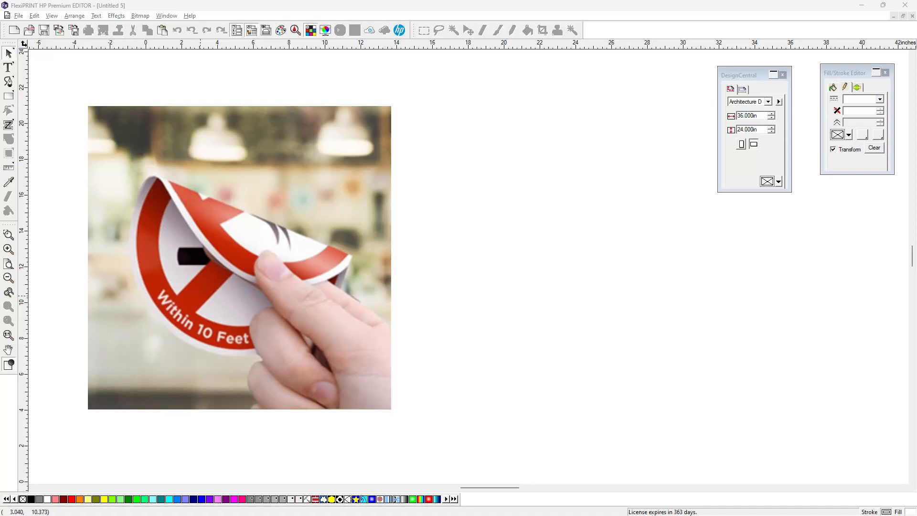
Import 1No_Smoking.png from the Demo Files folder and place it on the page.
click(19, 16)
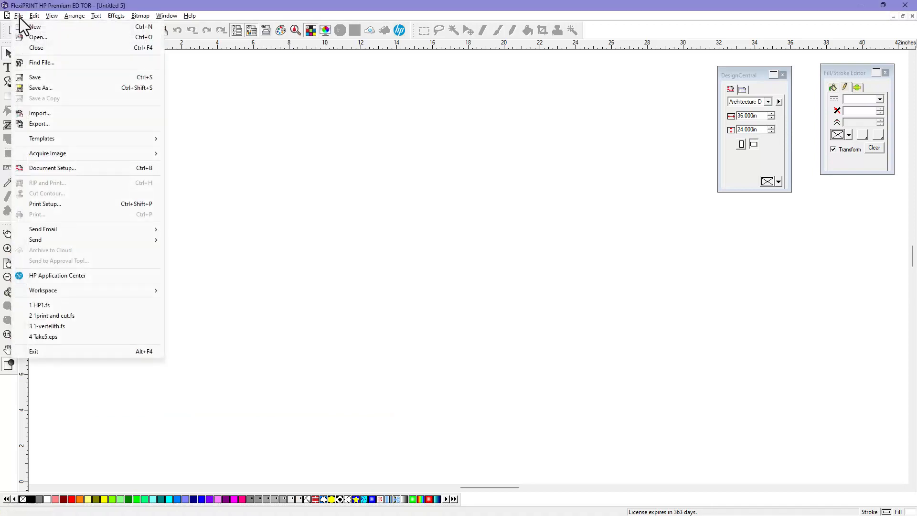
click(50, 113)
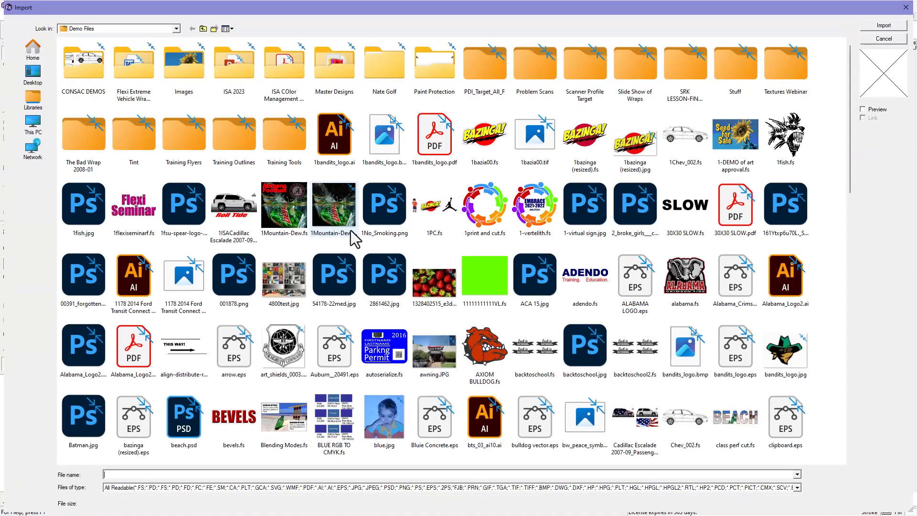
double_click(387, 204)
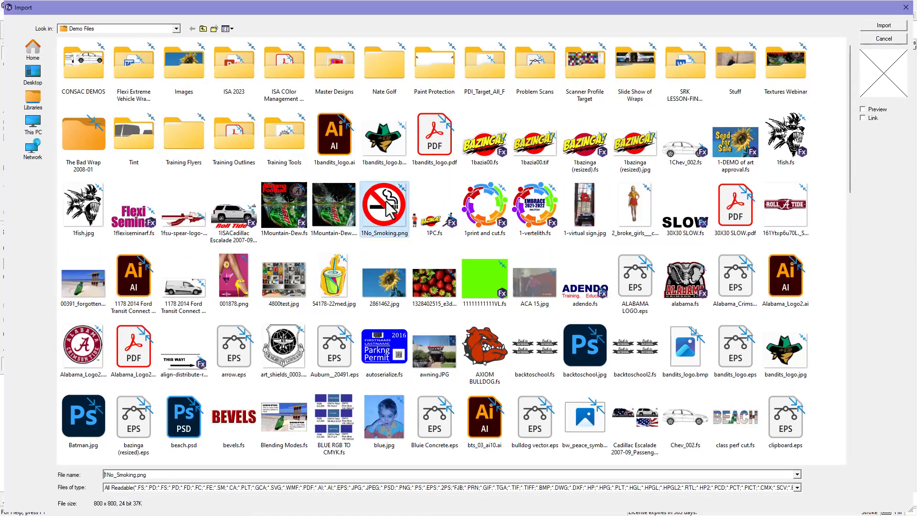
click(173, 165)
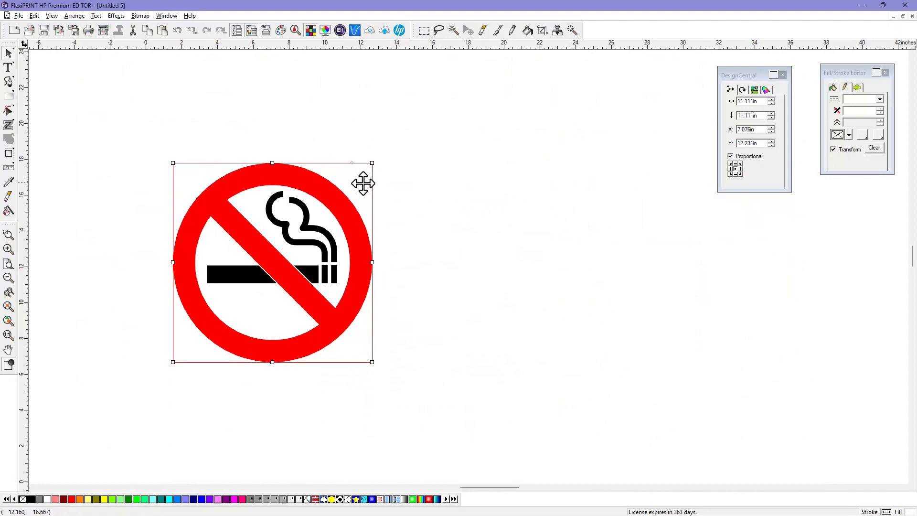
Try a 0.500 in contour cut around the no-smoking image.
click(139, 16)
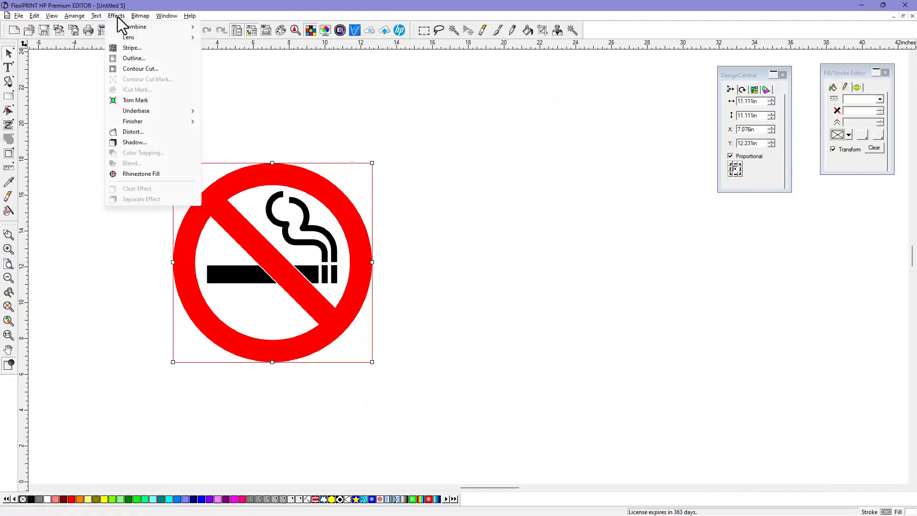
click(138, 67)
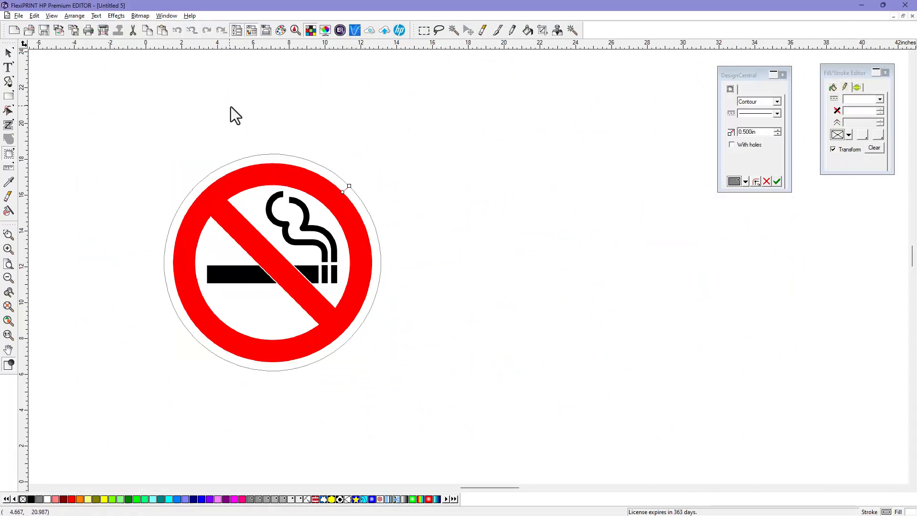
Duplicate the no-smoking image to the right of the original.
drag(293, 287, 539, 290)
click(328, 386)
Mirror the left no-smoking image horizontally.
click(317, 309)
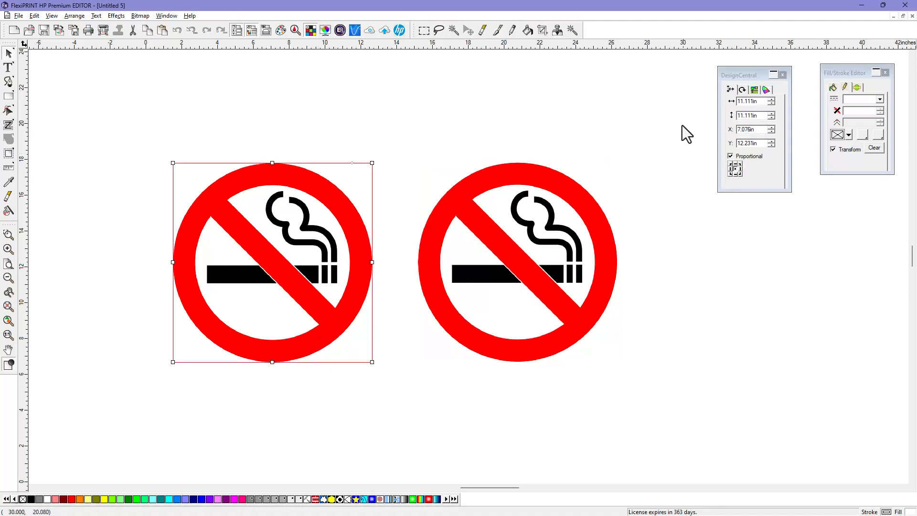
click(743, 90)
click(754, 145)
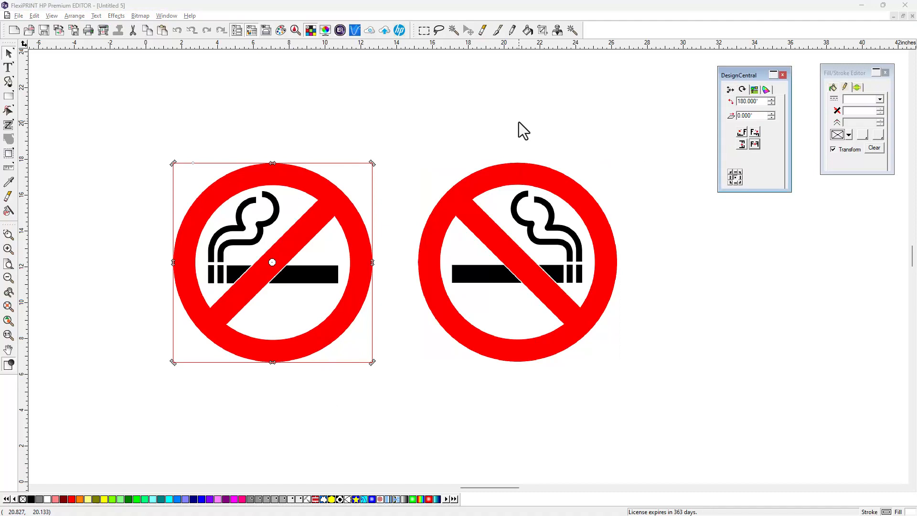
Apply a solid underbase to the right no-smoking image, using choke with a 0.000 in offset.
drag(542, 282, 539, 285)
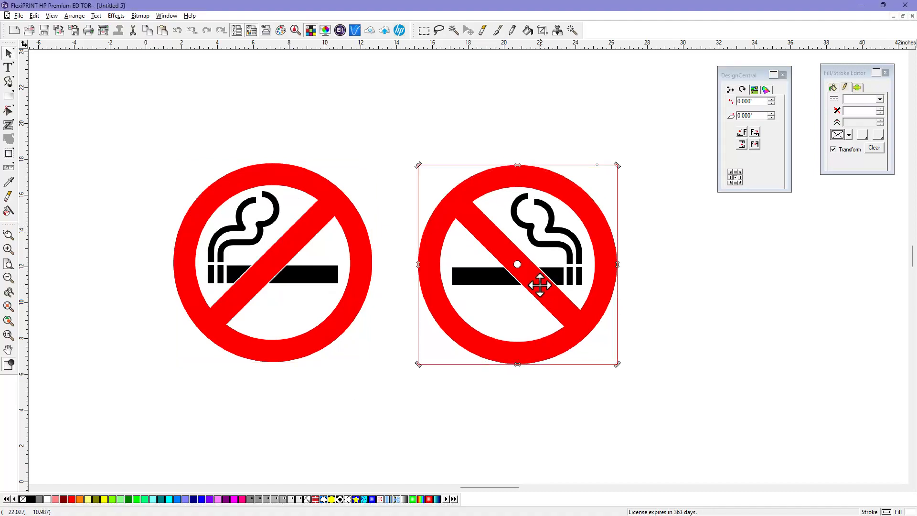
click(116, 16)
mouse_move(156, 111)
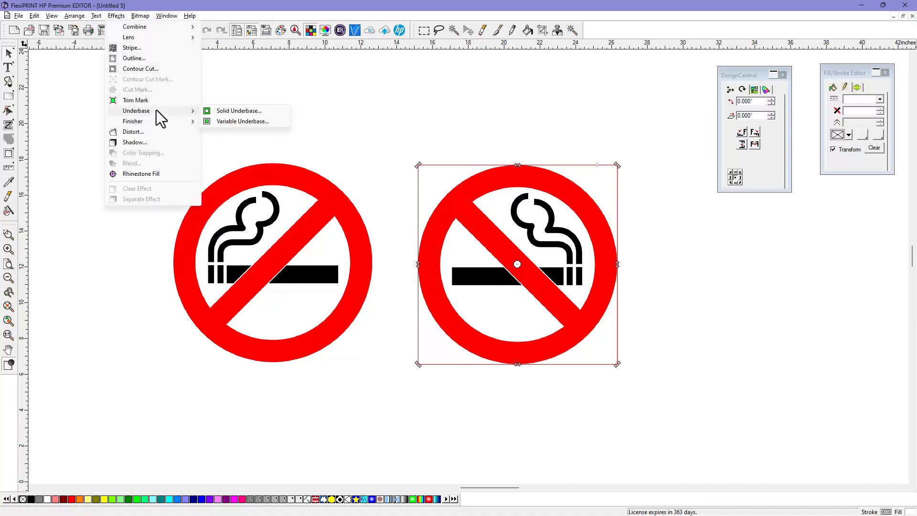
click(221, 110)
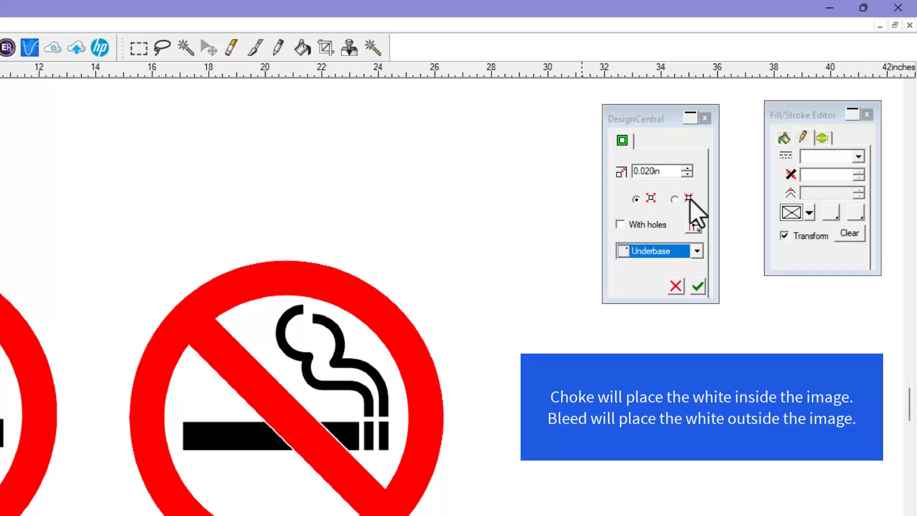
click(675, 199)
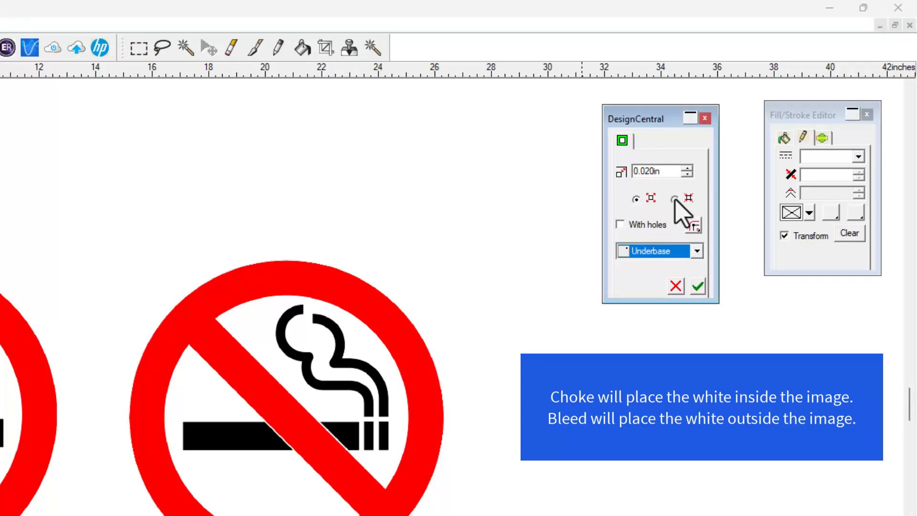
click(688, 174)
click(687, 175)
click(688, 175)
click(688, 174)
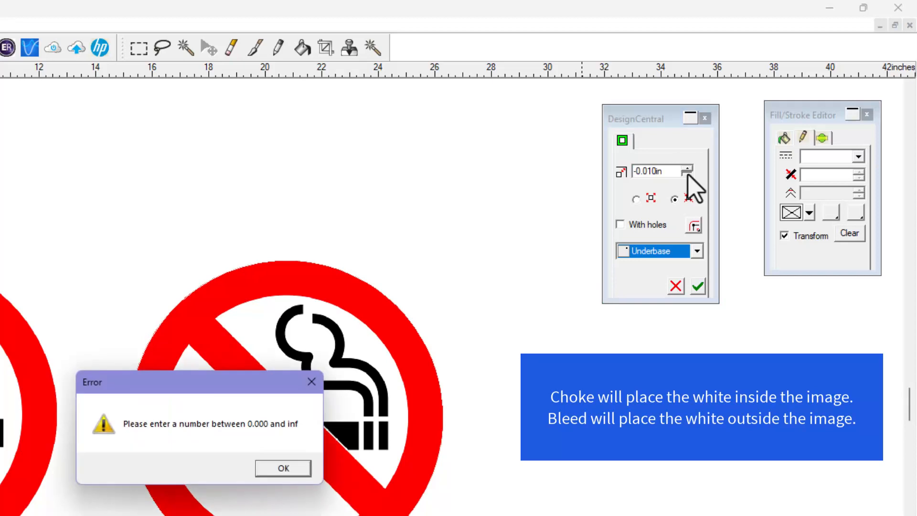
click(292, 467)
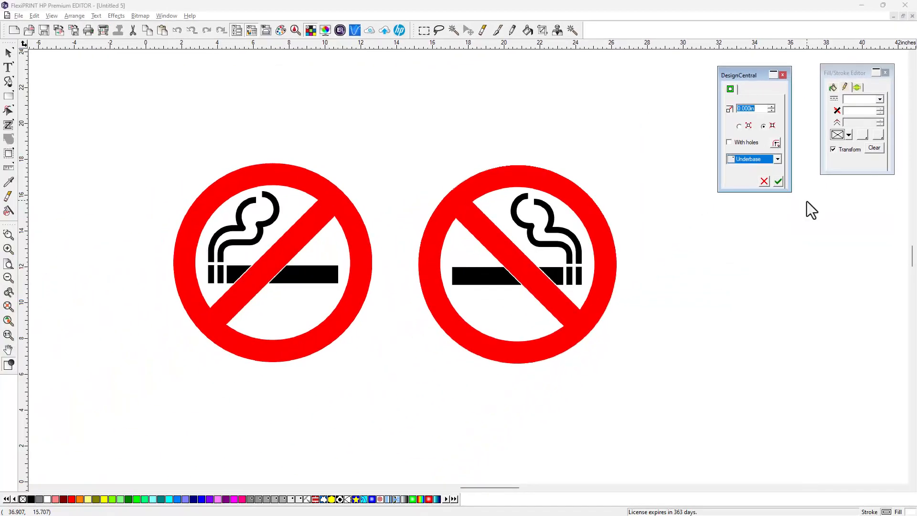
click(780, 181)
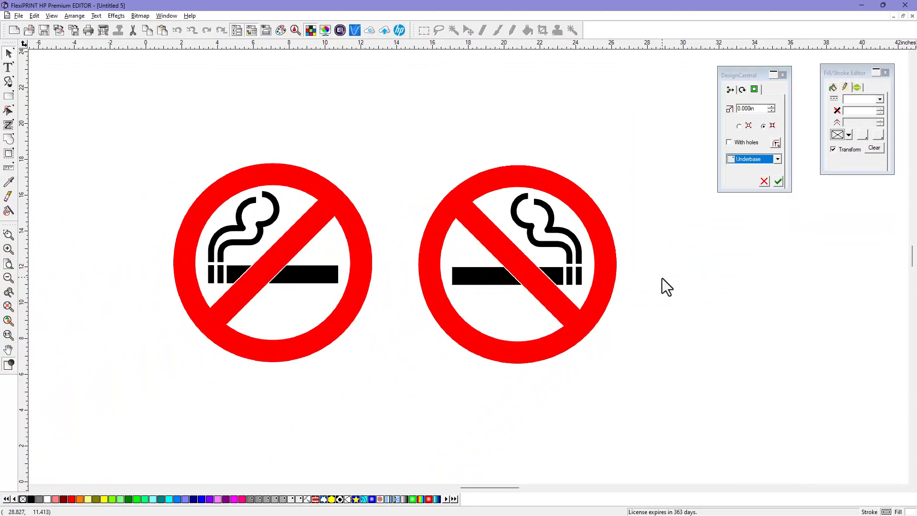
Separate the underbase from the right no-smoking image and move the artwork aside, off its underbase.
click(520, 239)
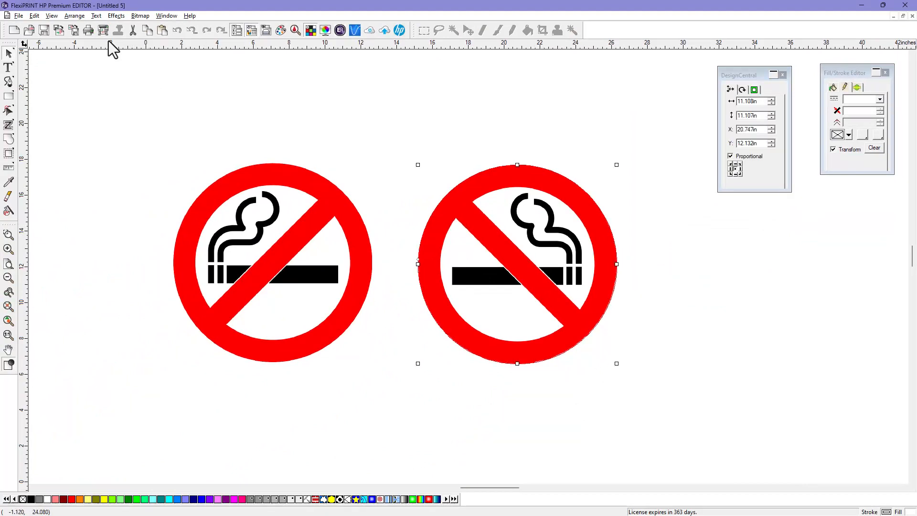
click(115, 16)
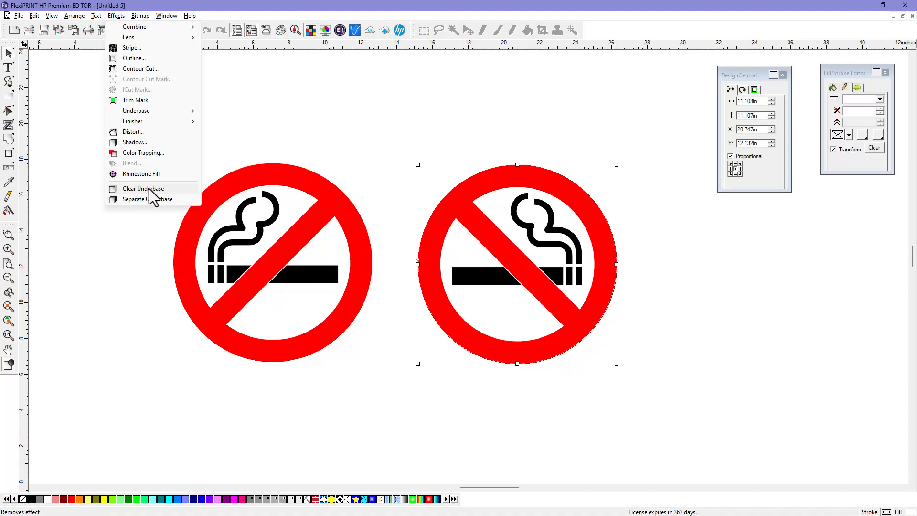
click(154, 200)
click(628, 340)
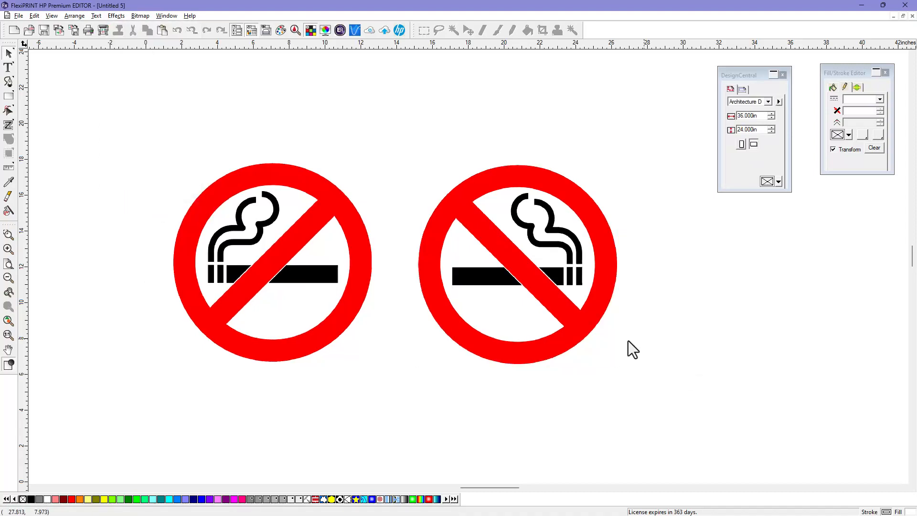
drag(531, 285, 719, 303)
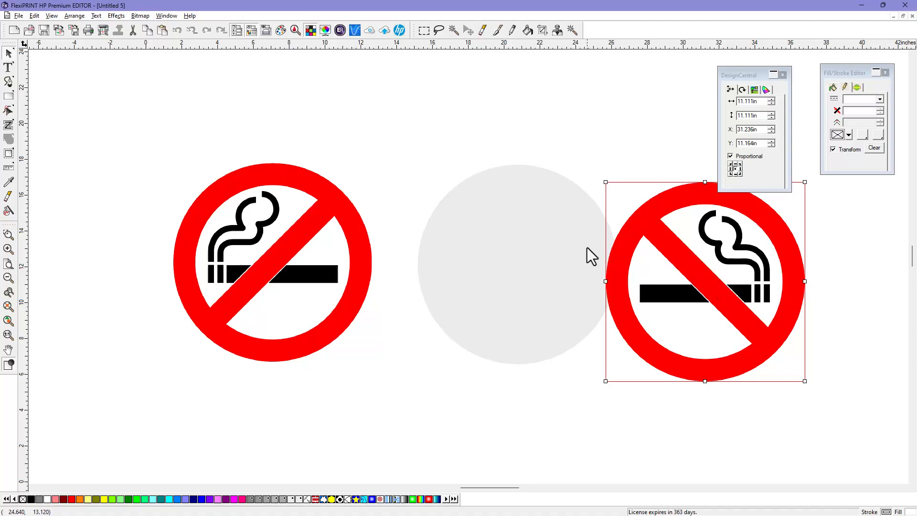
Undo the move and the underbase separation, and delete the right no-smoking image with its underbase.
click(177, 31)
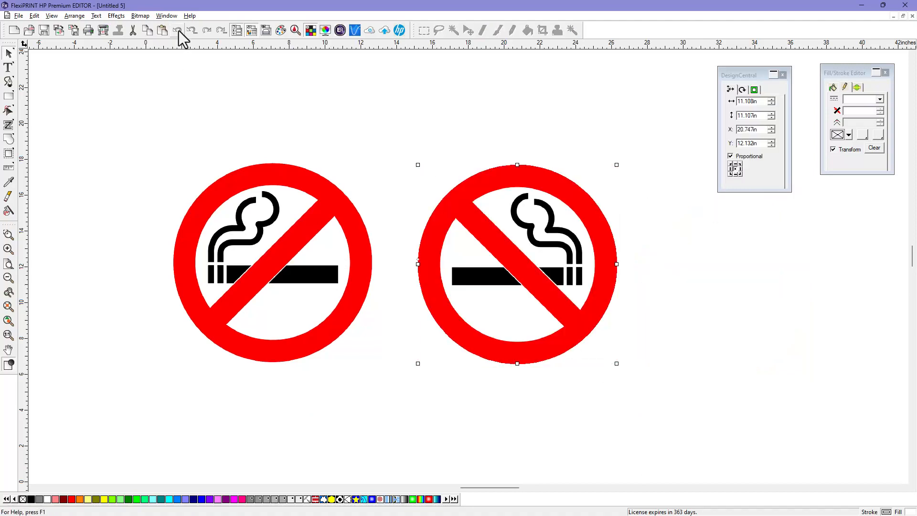
click(709, 301)
click(528, 221)
key(ctrl+z)
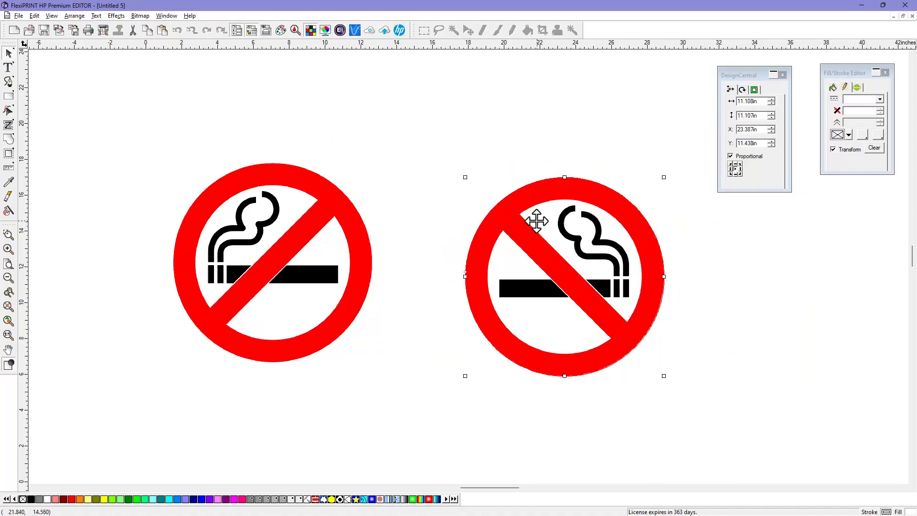
key(Delete)
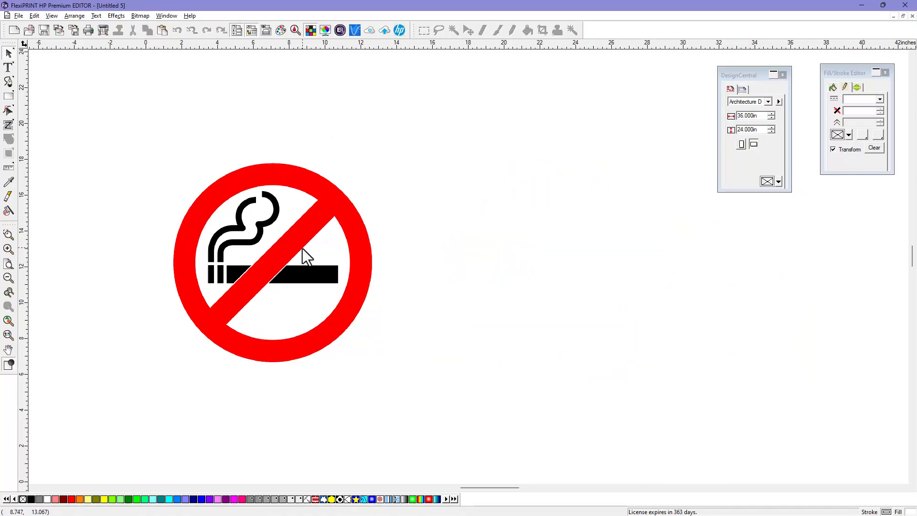
Duplicate the mirrored no-smoking image to its right and flip the copy horizontally.
click(296, 240)
drag(296, 239, 559, 246)
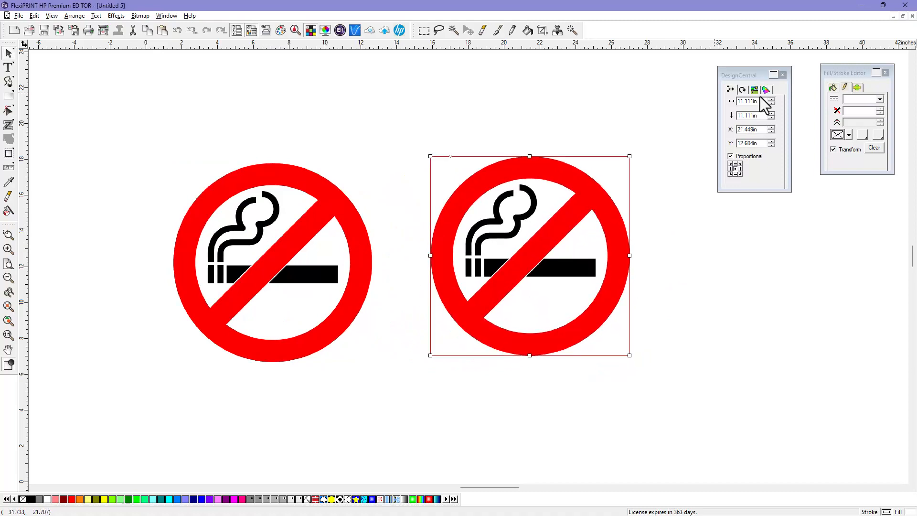
click(743, 89)
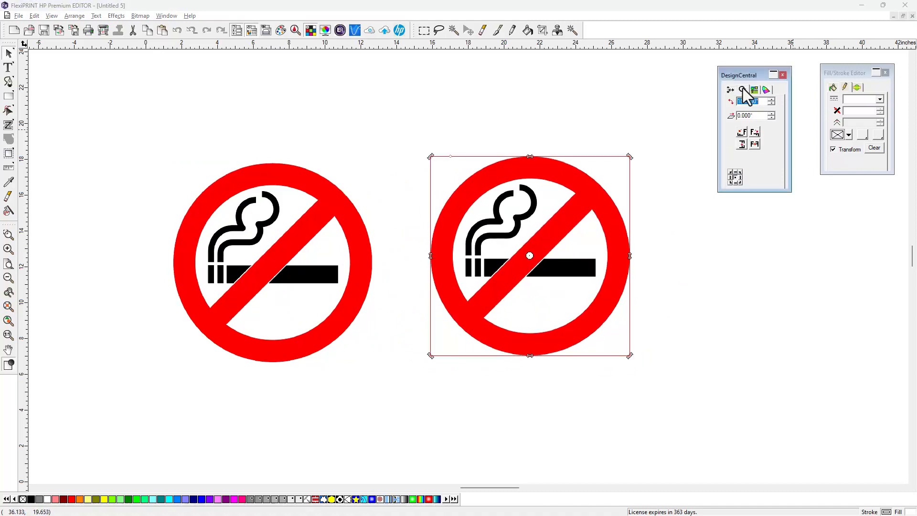
click(753, 153)
click(747, 251)
Add a solid underbase with a 0.000 in choke to the flipped copy.
click(521, 241)
click(115, 17)
mouse_move(152, 109)
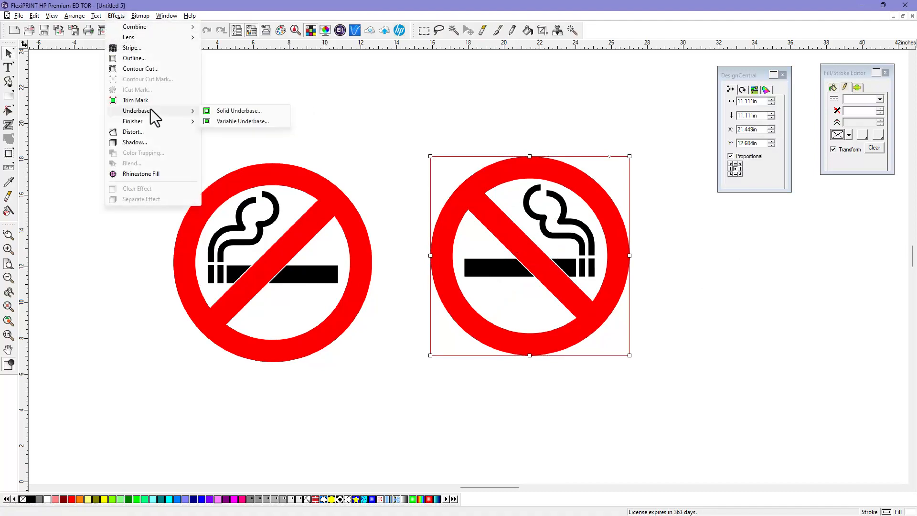
click(237, 110)
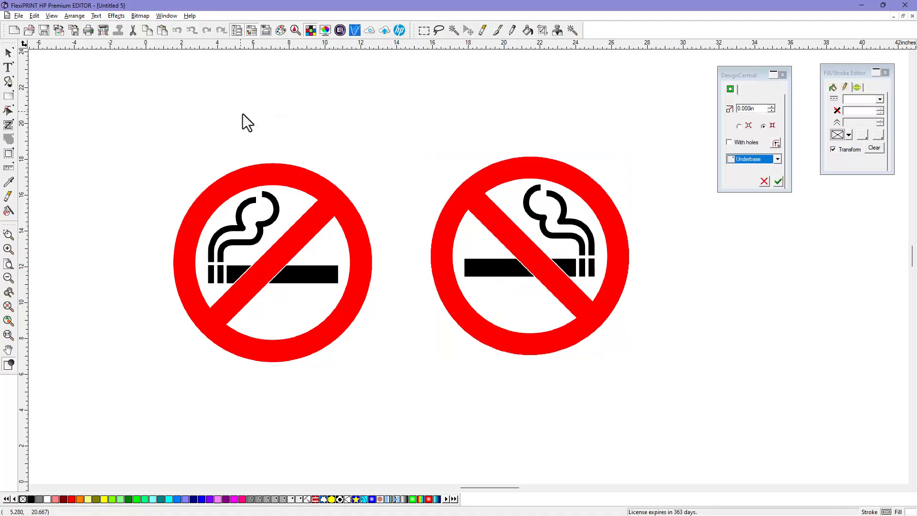
click(779, 181)
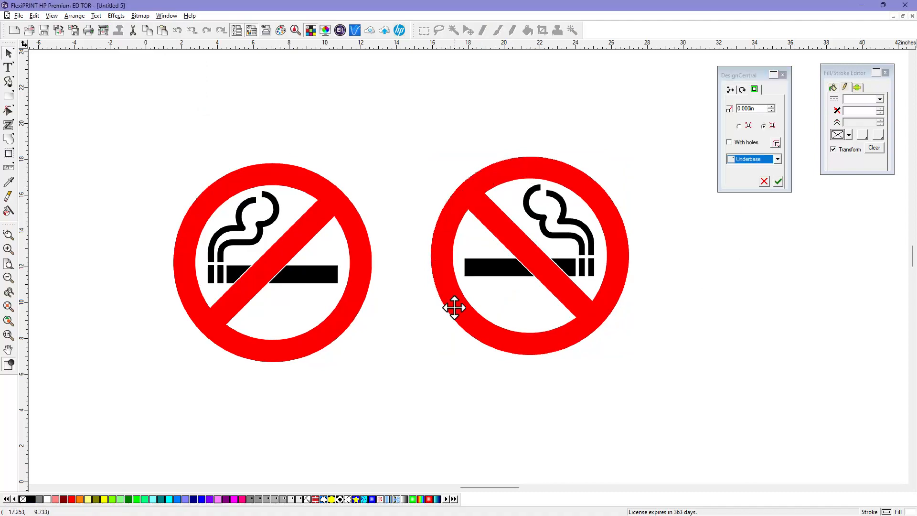
Move the underbased copy over the mirrored image and align the two on both centers.
drag(203, 121, 621, 354)
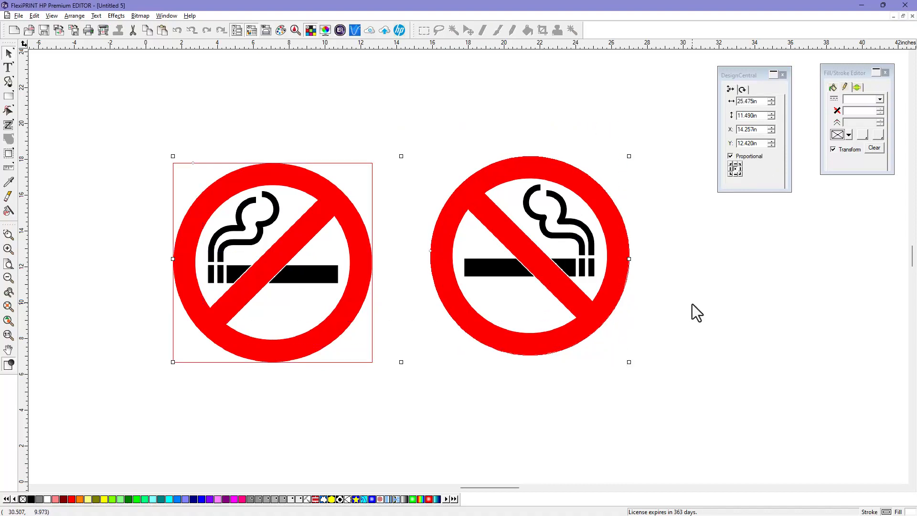
drag(535, 273, 435, 273)
drag(184, 106, 522, 344)
right_click(306, 216)
mouse_move(386, 432)
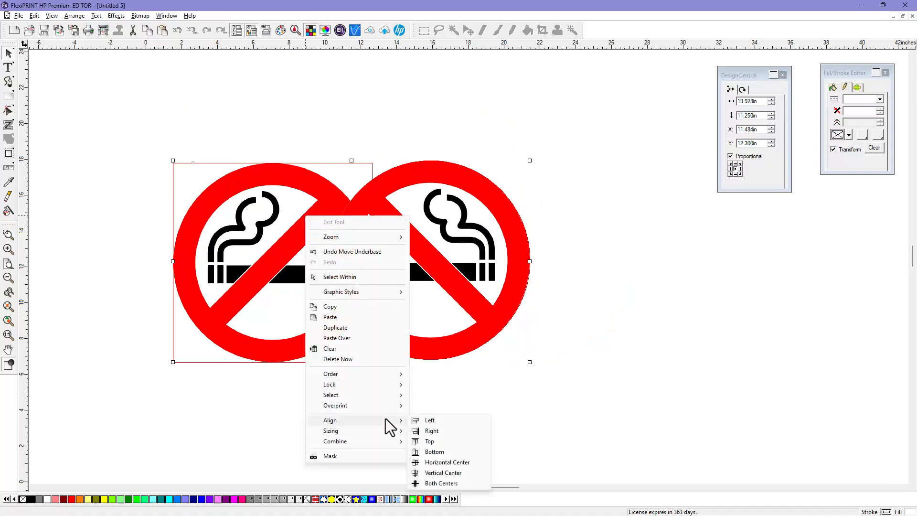
click(440, 482)
click(616, 399)
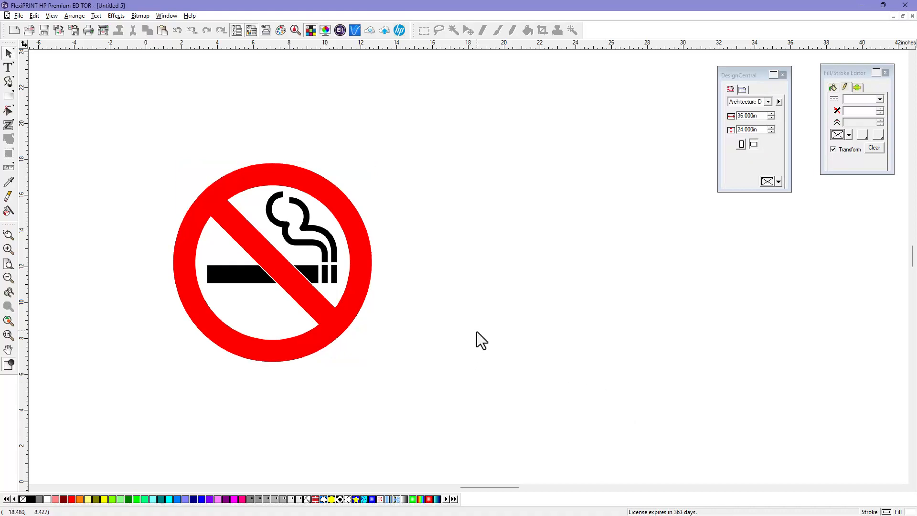
Open the stacked design in RIP and Print, keeping the RIP and Print color settings.
click(102, 30)
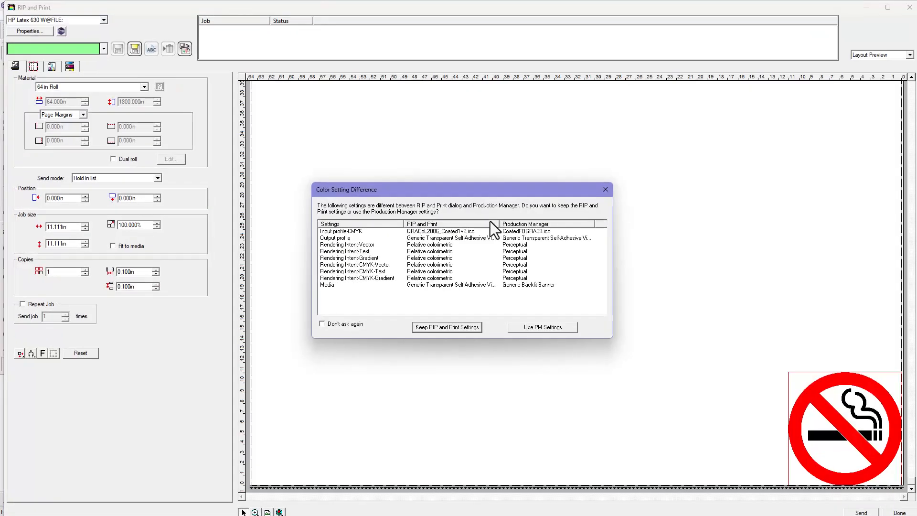
click(435, 328)
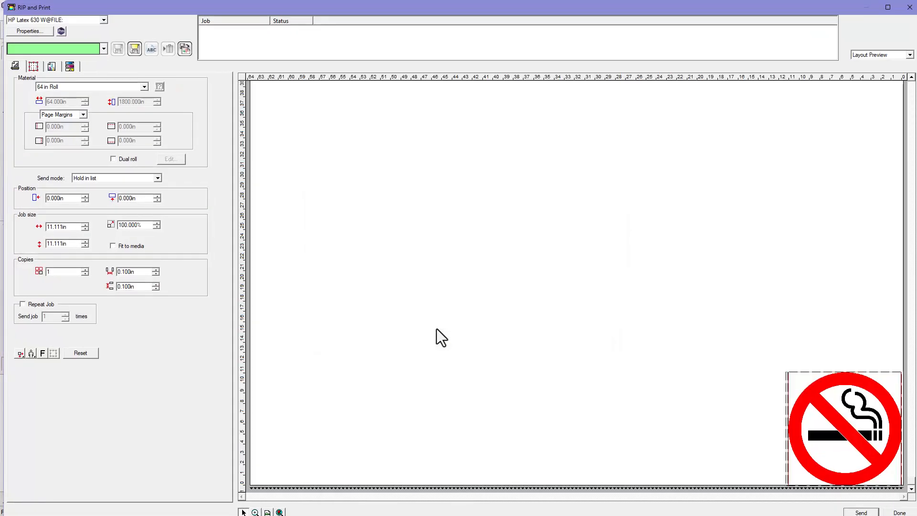
Set the output profile to Generic Transparent Self-Adhesive Vinyl_1_W100 S3L 60p 110_SideB.icc.
click(53, 66)
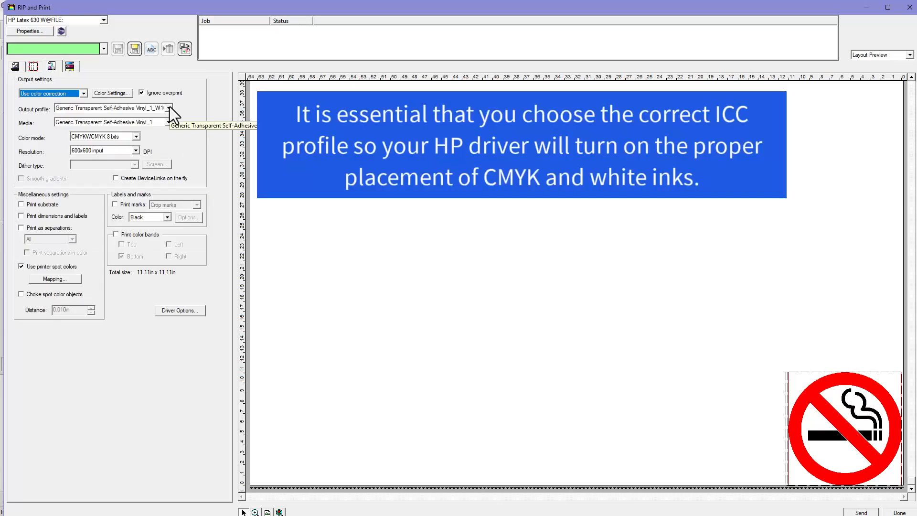
click(169, 107)
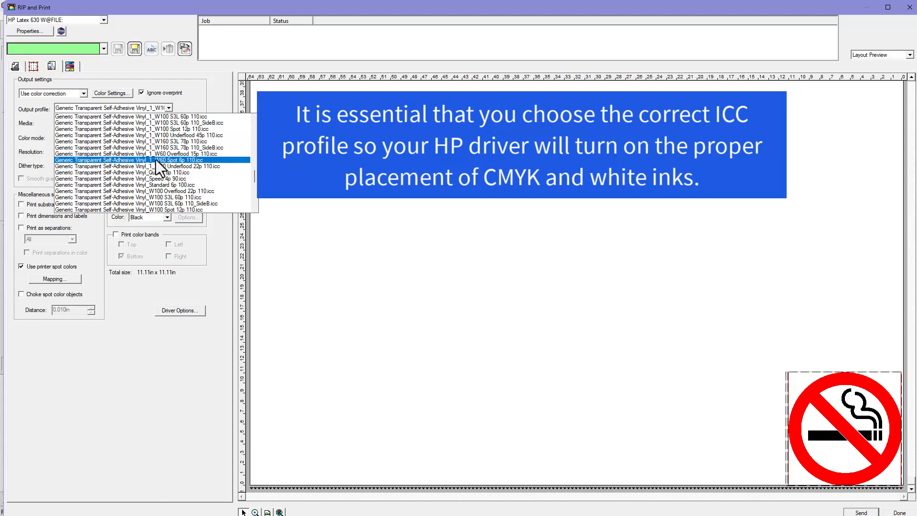
scroll(156, 160, up, 1)
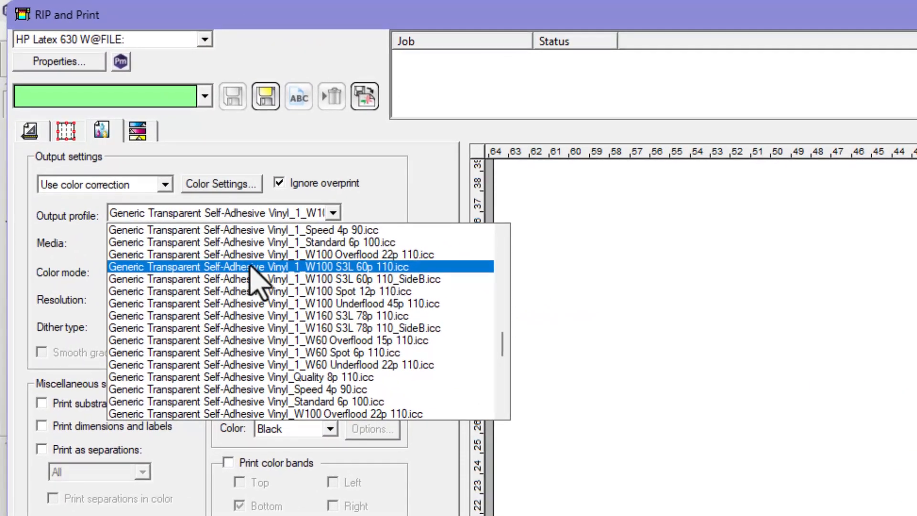
click(361, 279)
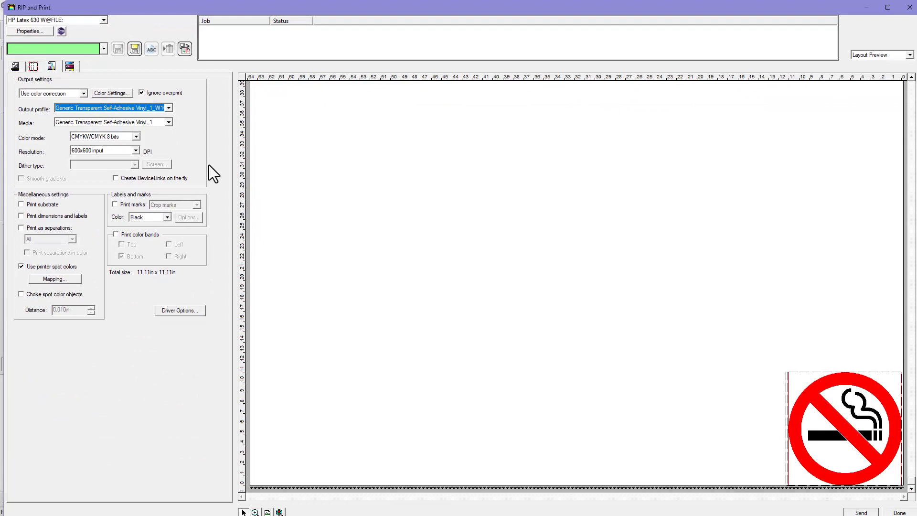
Check that the Underbase spot color is mapped to White and send the job on hold.
click(52, 278)
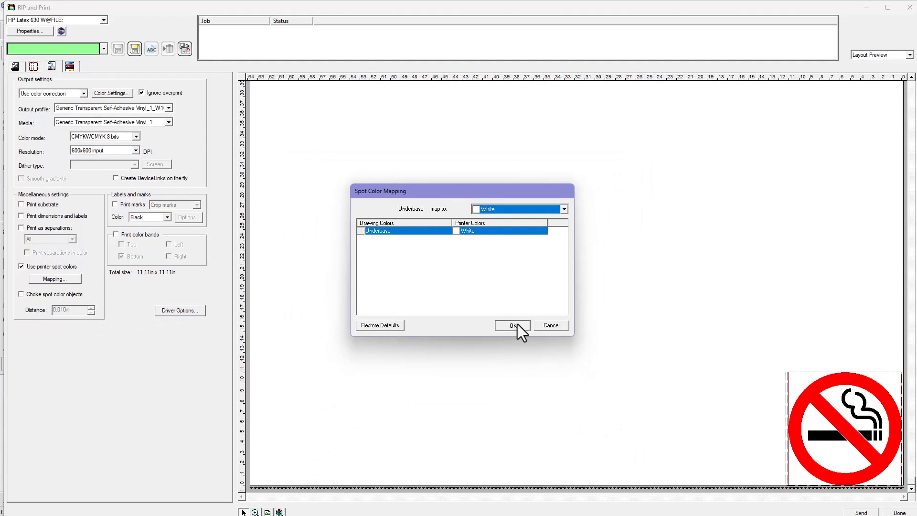
click(529, 345)
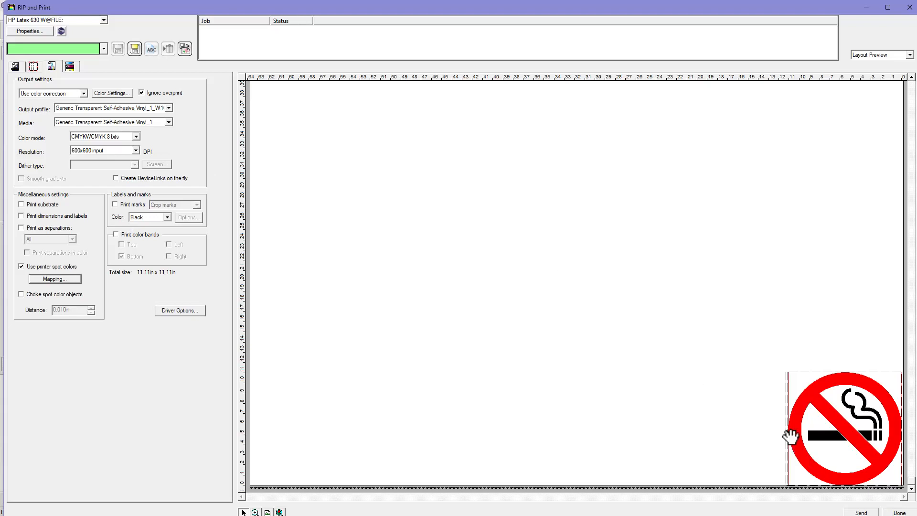
click(860, 512)
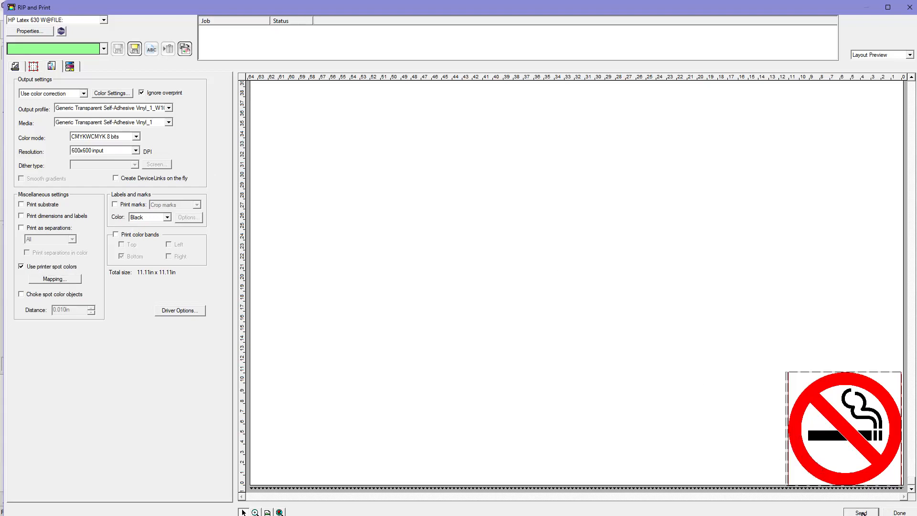
click(898, 512)
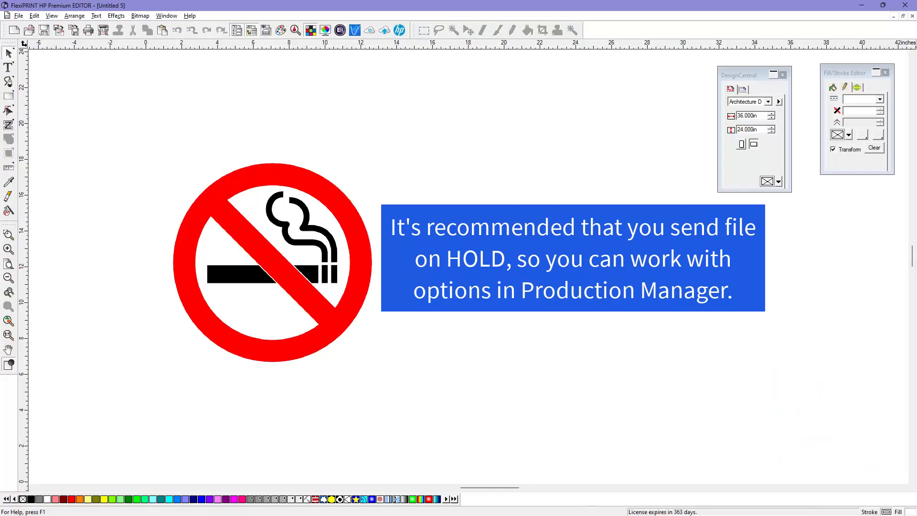
Switch to the FlexiPRINT HP Production Manager and open the job properties of the held Untitled_5.pdf.
key(alt+Tab)
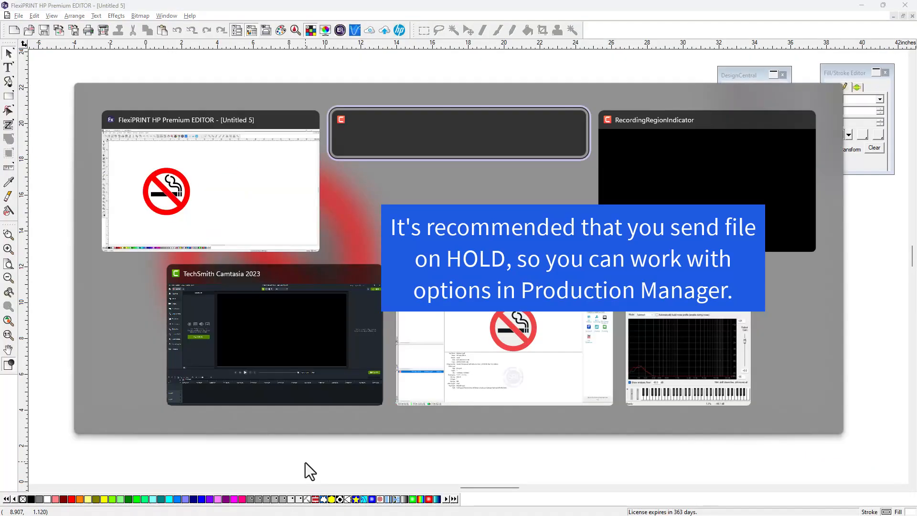
click(483, 324)
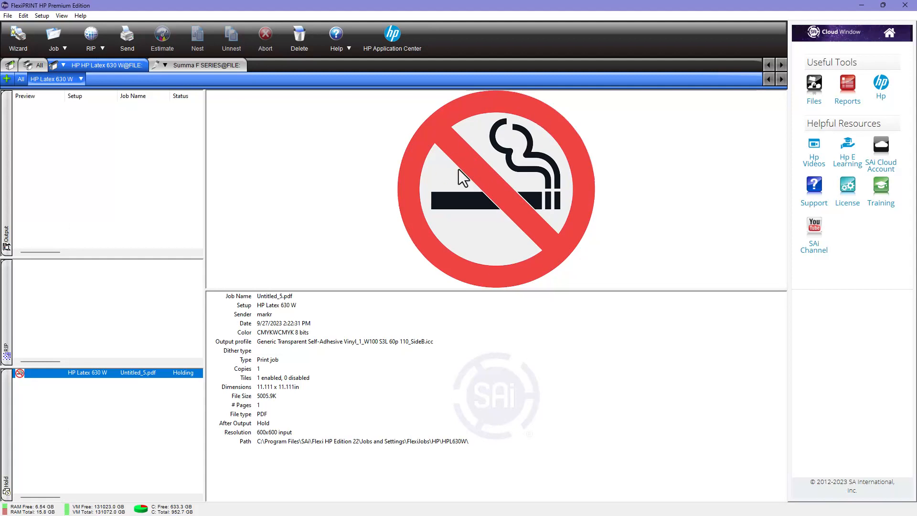
double_click(119, 371)
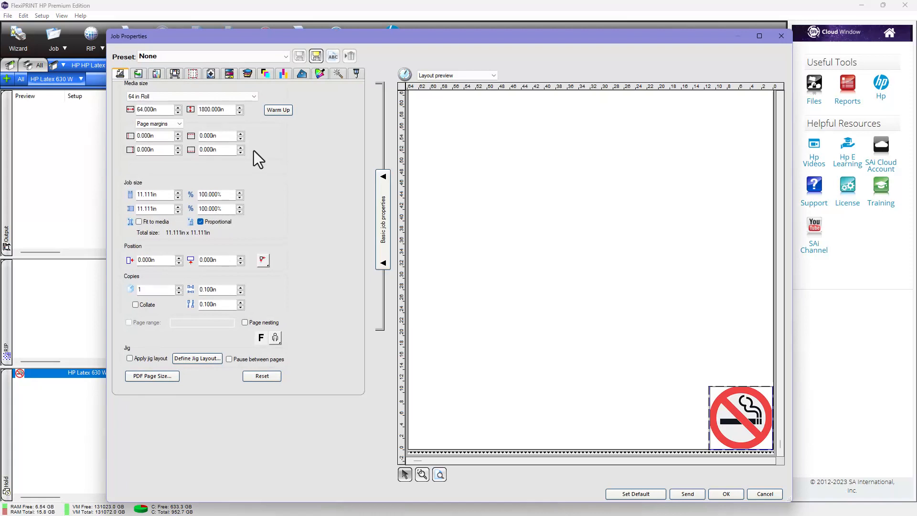
Preview the job's output channels, adding Magenta, Yellow and Black to Cyan, and isolate the Black and White channels.
click(265, 74)
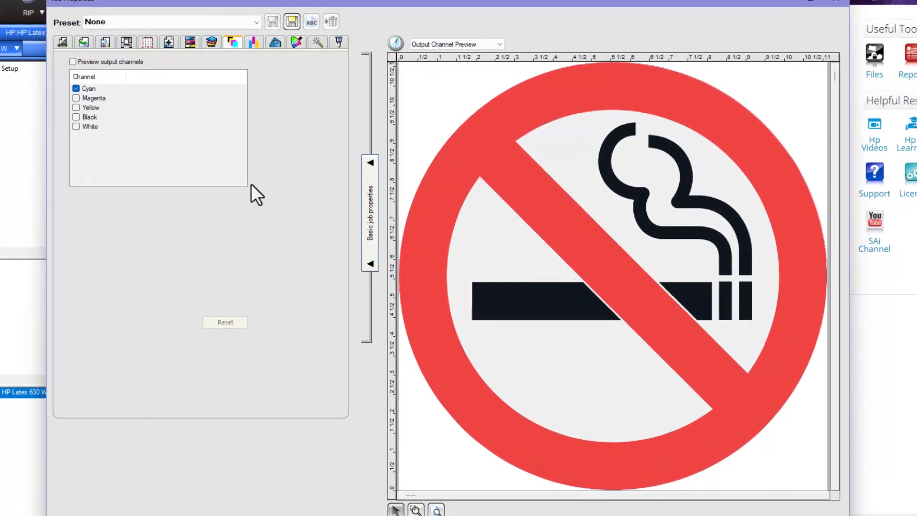
click(73, 61)
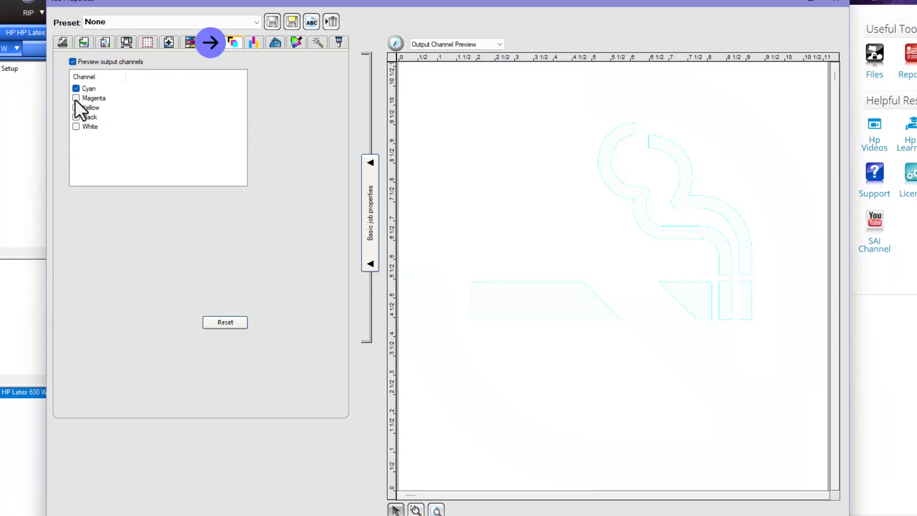
click(75, 99)
click(76, 106)
click(76, 117)
click(76, 89)
click(76, 98)
click(76, 108)
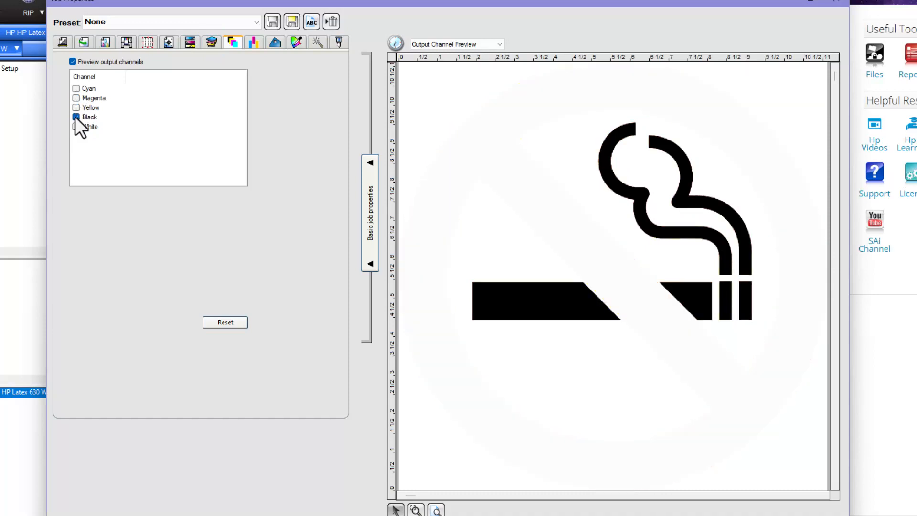
click(76, 127)
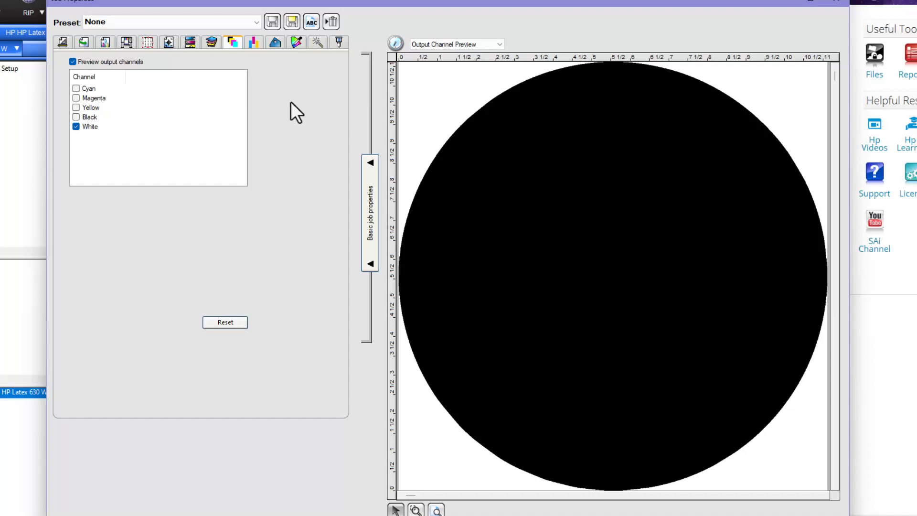
Create a transparent background from the four white corner areas outside the red circle.
click(317, 42)
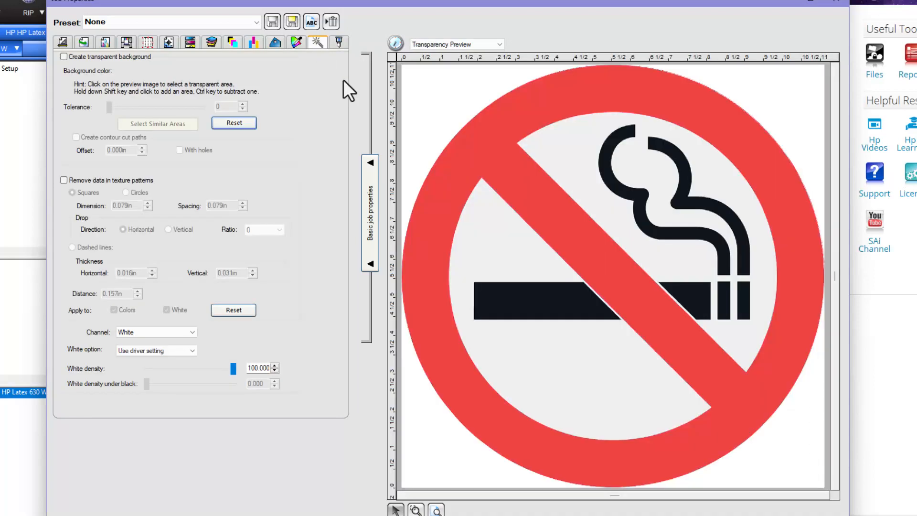
click(63, 56)
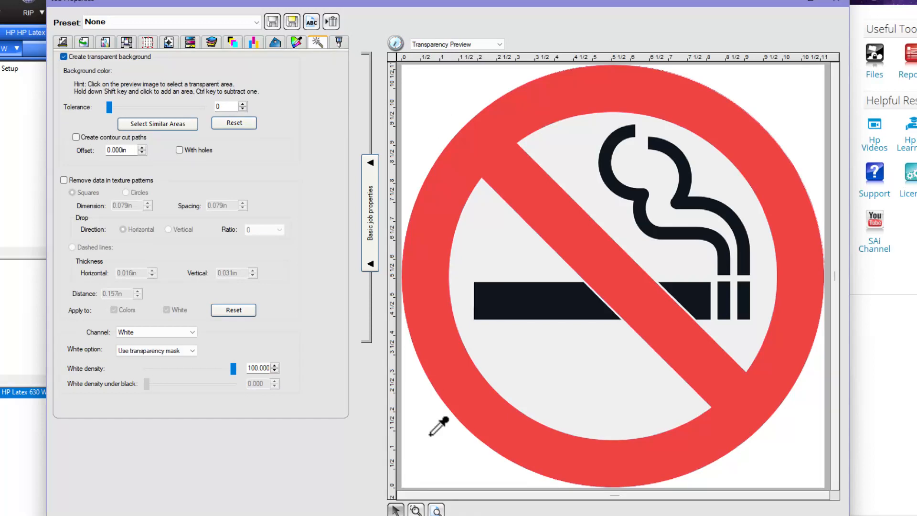
click(430, 451)
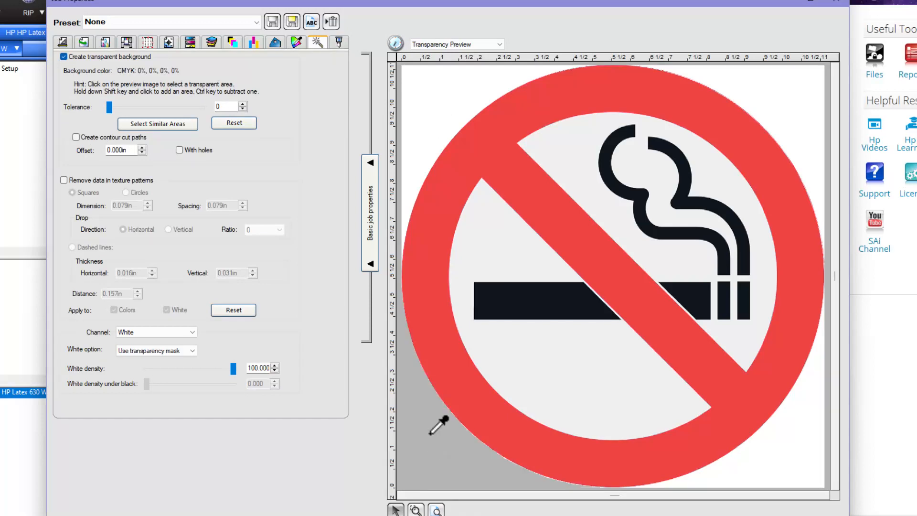
shift+click(785, 461)
shift+click(806, 113)
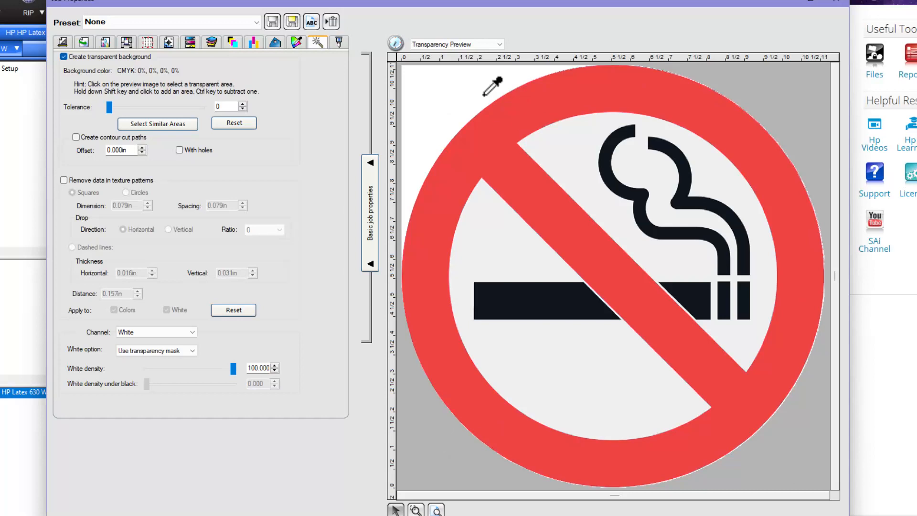
shift+click(476, 115)
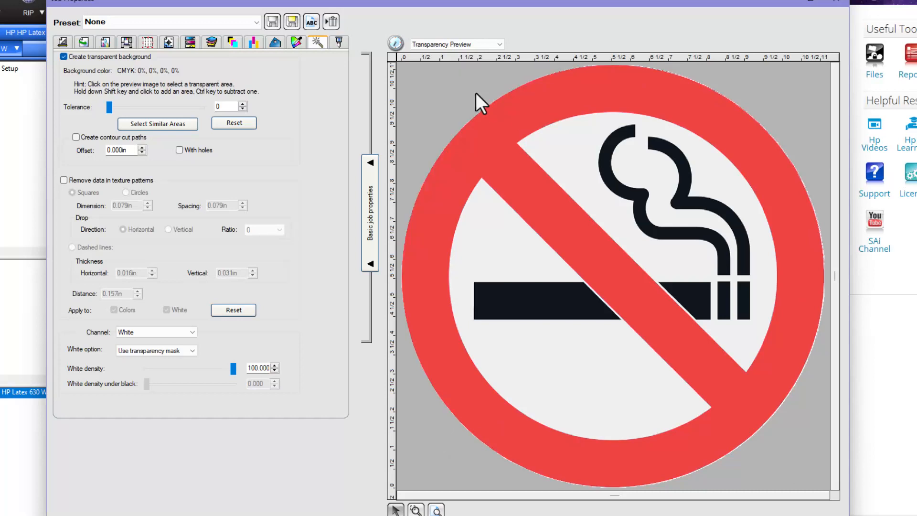
Add a contour cut path around the no-smoking circle with a 0.500 in offset.
click(76, 137)
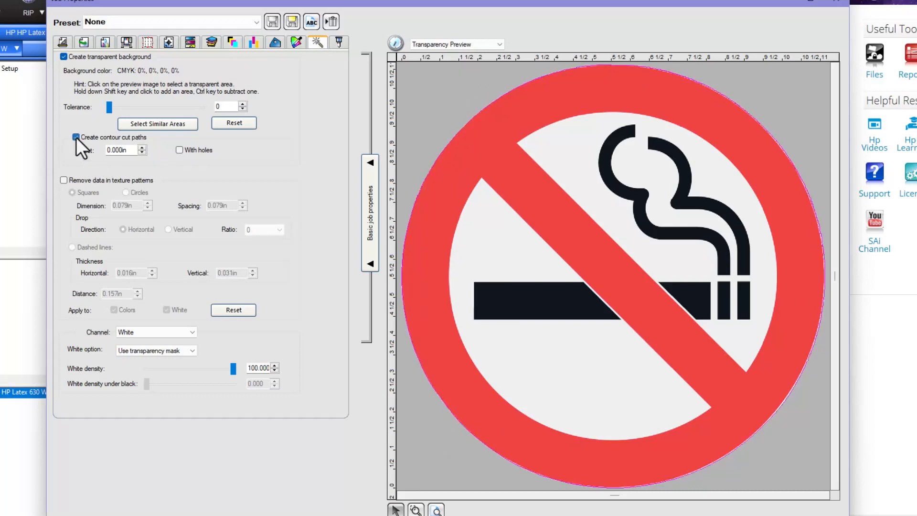
click(141, 147)
click(141, 147)
click(141, 147)
click(141, 147)
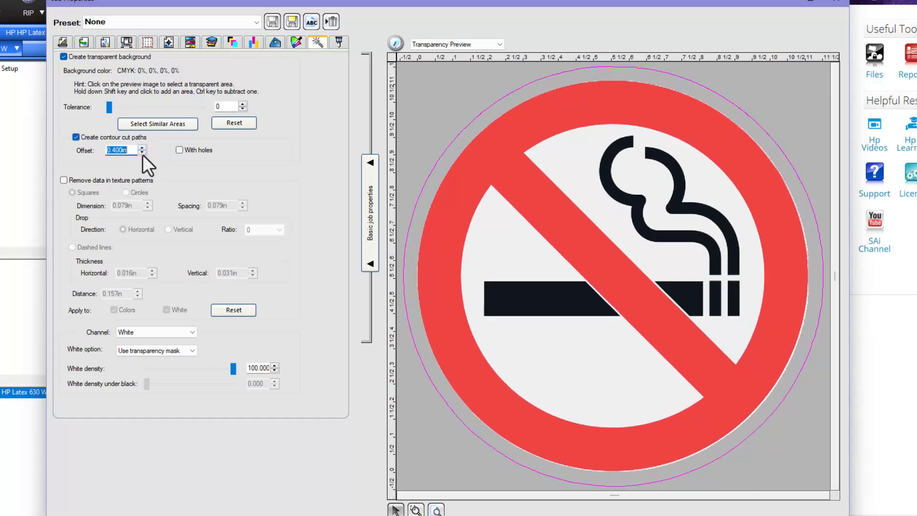
click(141, 148)
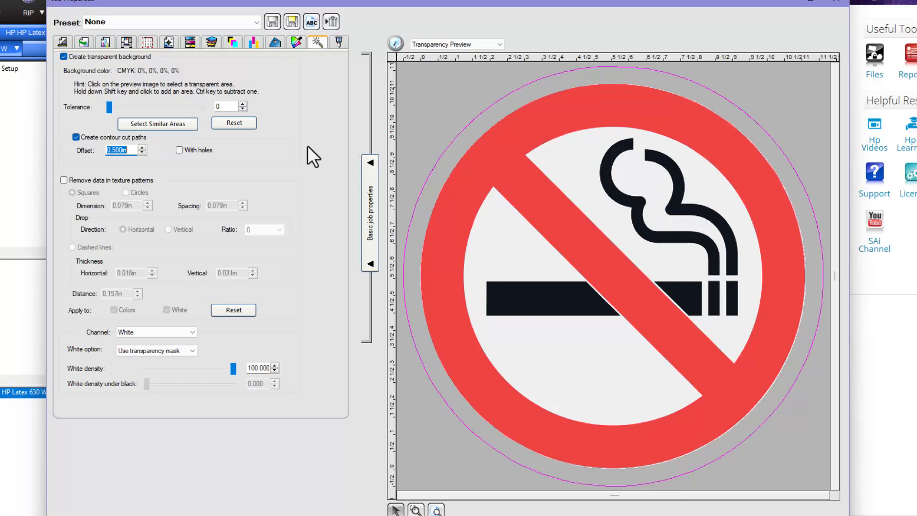
Examine the contour line's cutting options for the Summa F SERIES, including the available tools, and cancel the dialog.
click(339, 43)
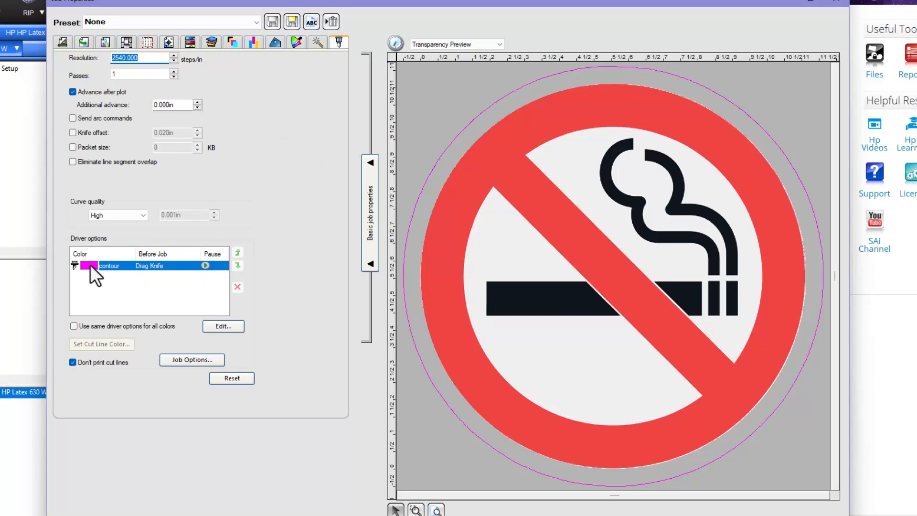
click(218, 325)
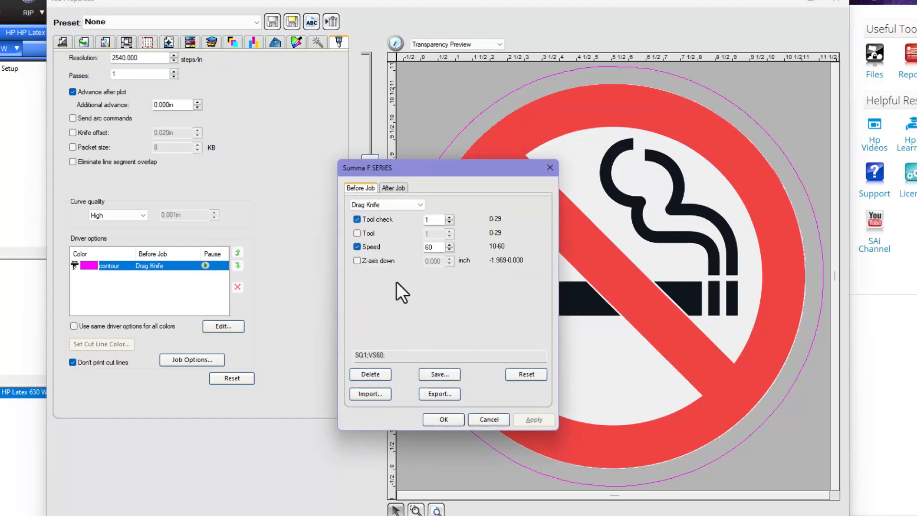
click(420, 205)
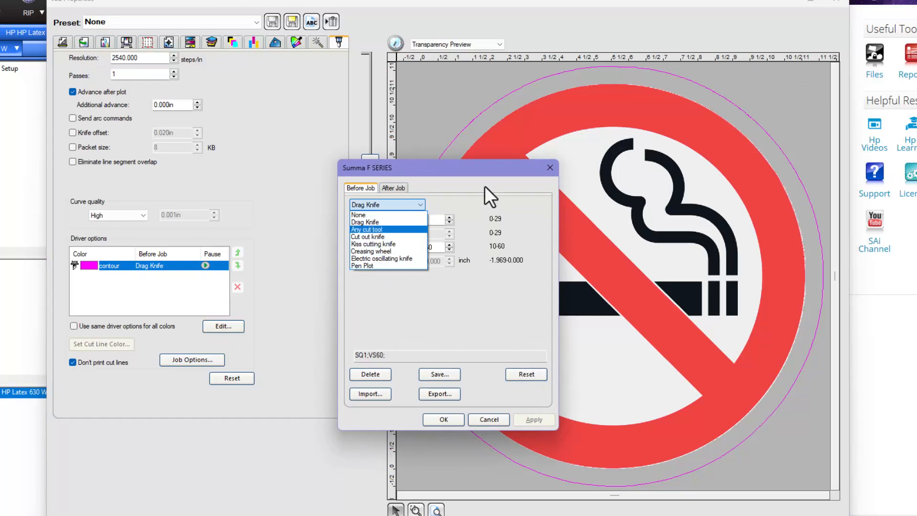
click(483, 217)
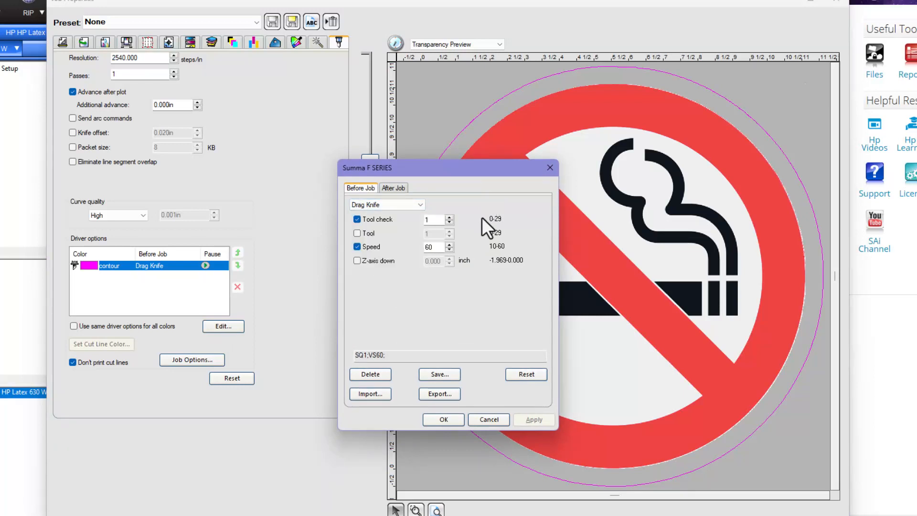
click(488, 416)
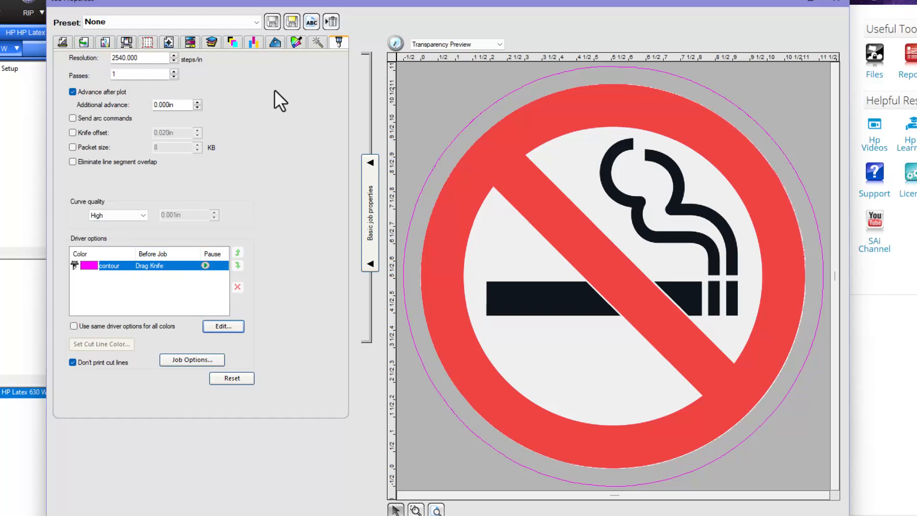
Recheck the White output channel preview and accept the job properties.
click(232, 41)
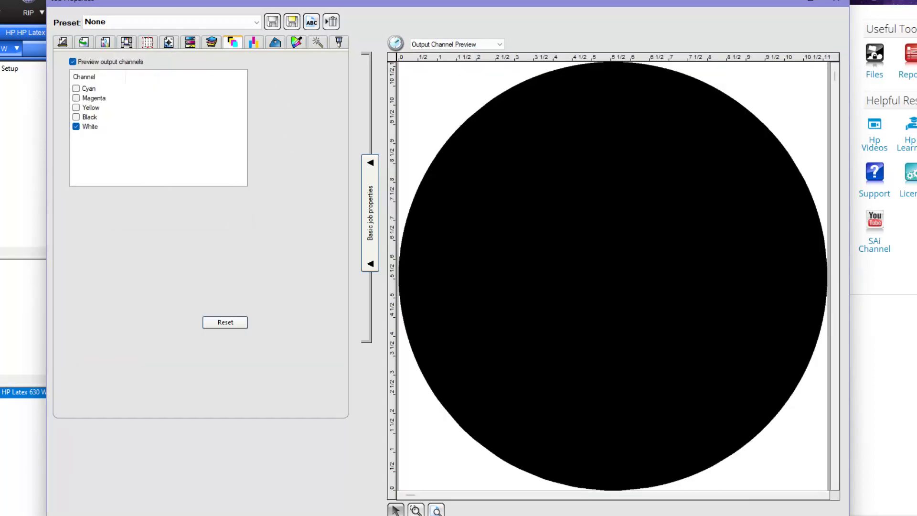
key(Return)
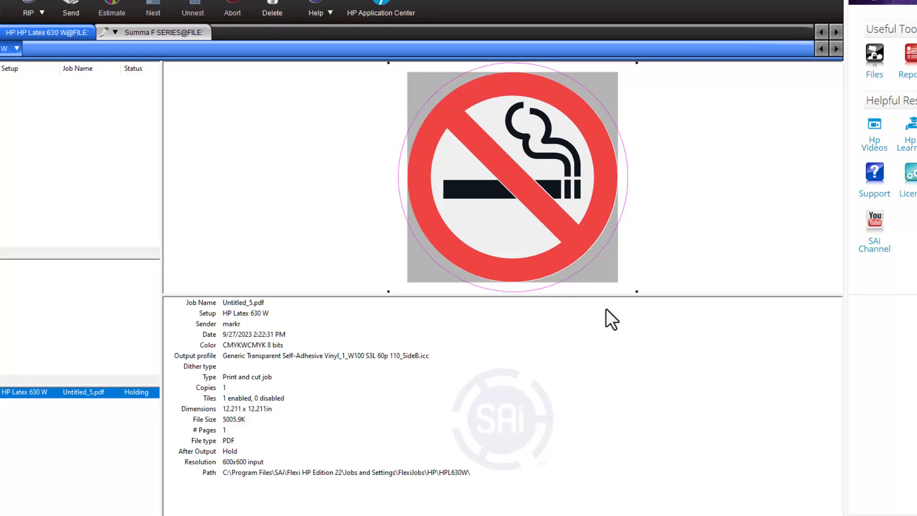
Reopen the held job's properties and examine the printer settings for media, white type and smart chokes, and close the dialog.
double_click(524, 371)
click(76, 42)
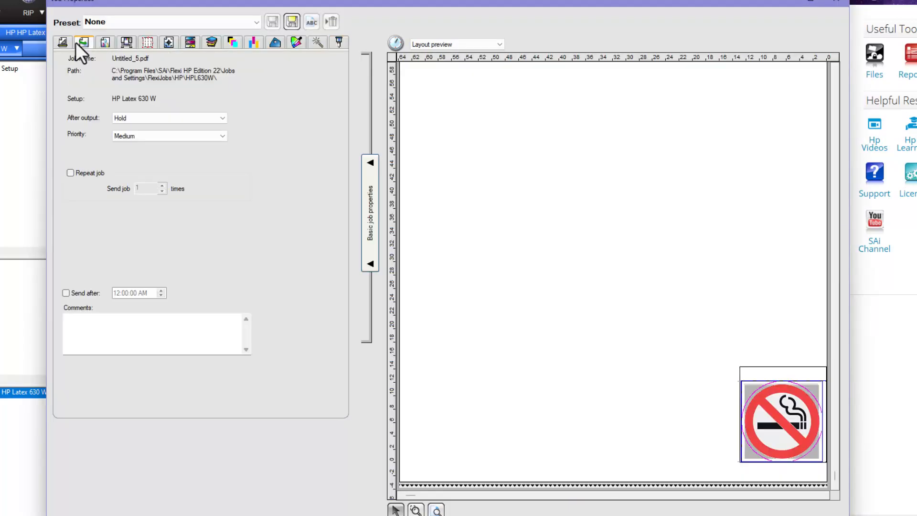
click(105, 42)
click(127, 42)
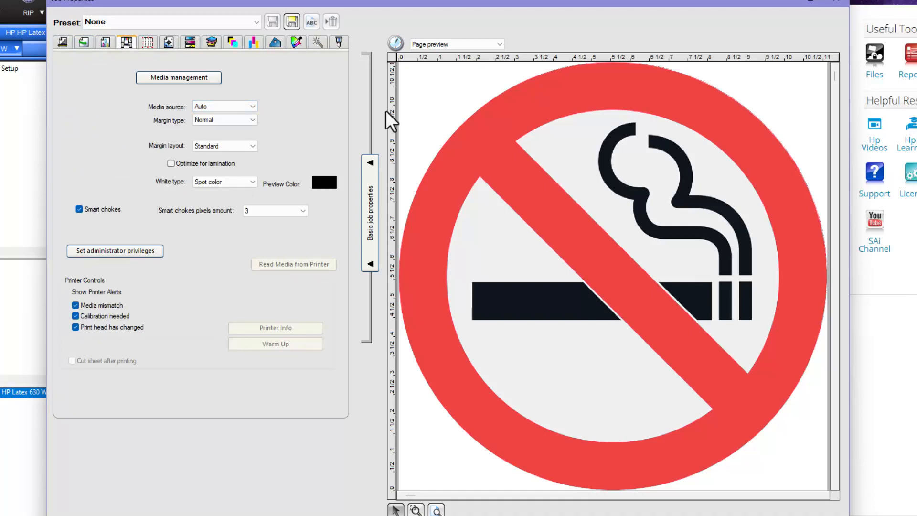
click(725, 513)
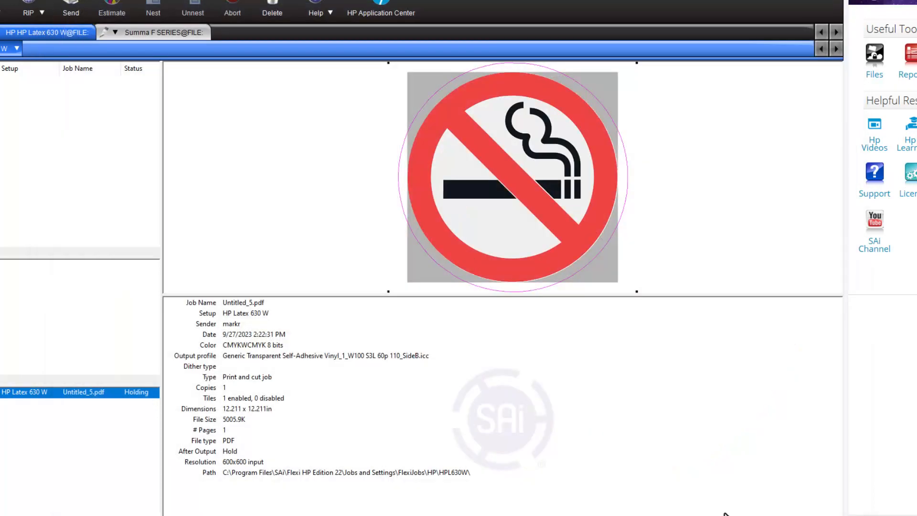